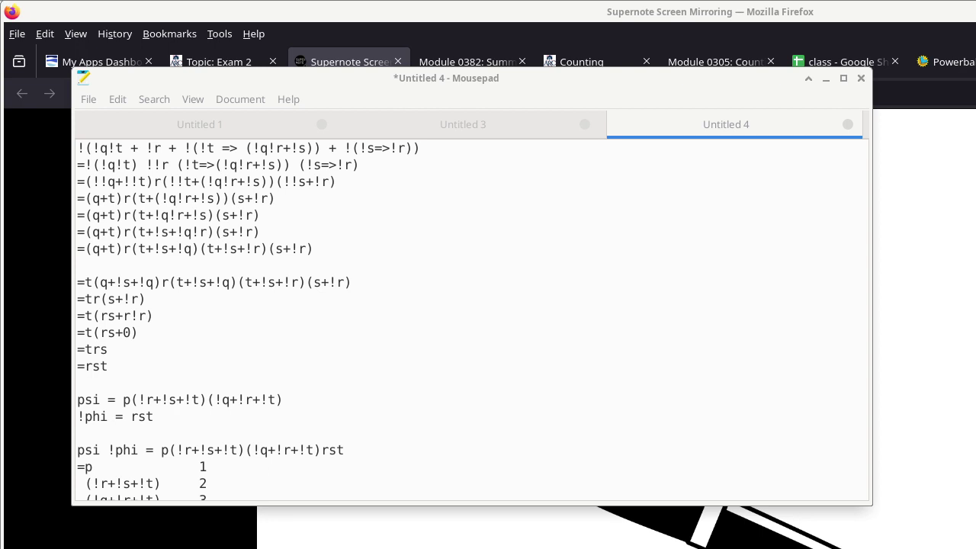
Append the De Morgan comment '// DM' to the end of the second derivation line
{"action": "left_click", "coordinate": [86, 145]}
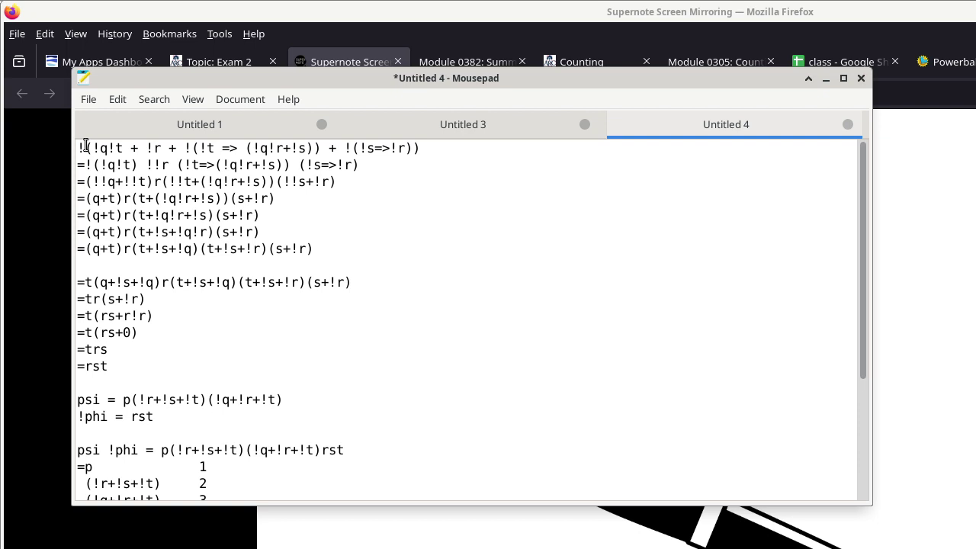
{"action": "left_click_drag", "start_coordinate": [86, 145], "coordinate": [426, 148]}
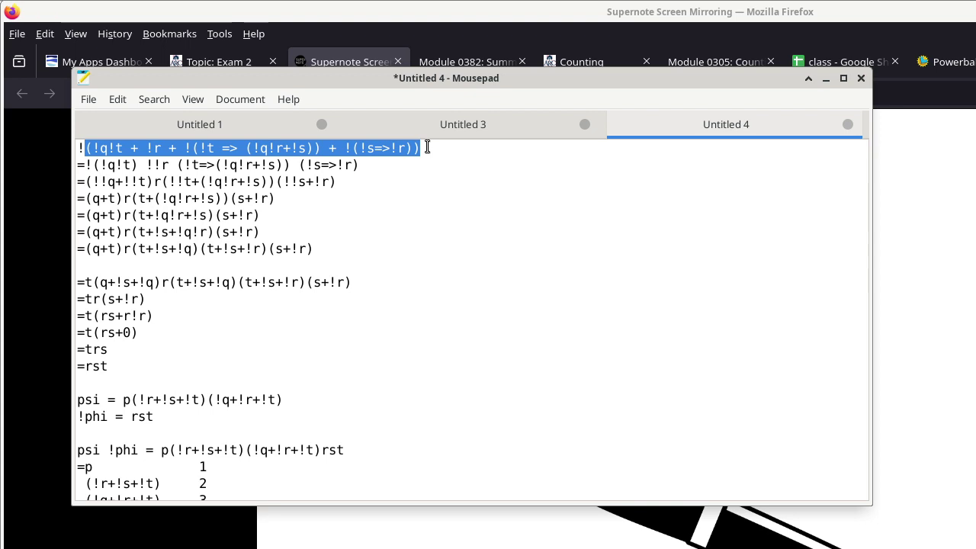
{"action": "key", "text": "Down"}
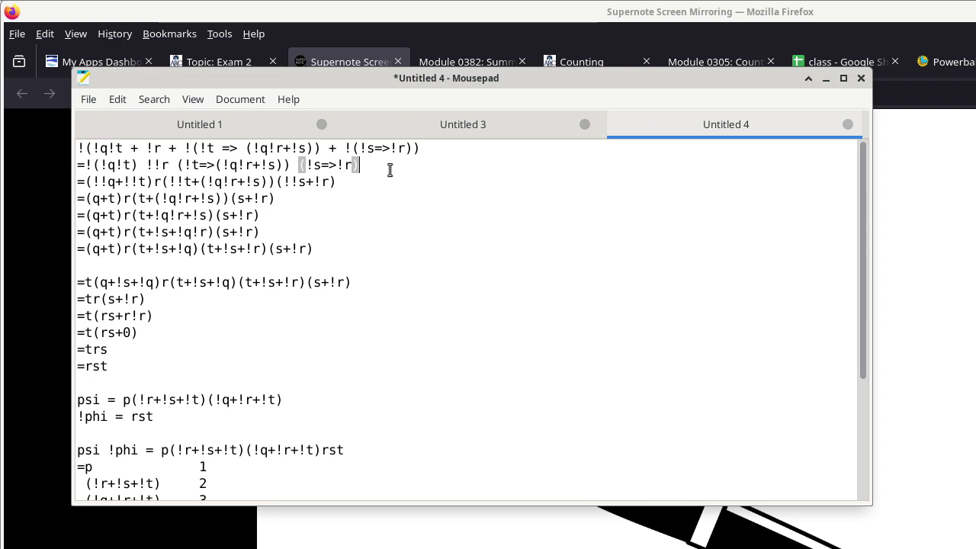
{"action": "type", "text": "// DM"}
{"action": "left_click_drag", "start_coordinate": [90, 149], "coordinate": [406, 150]}
{"action": "left_click", "coordinate": [147, 149]}
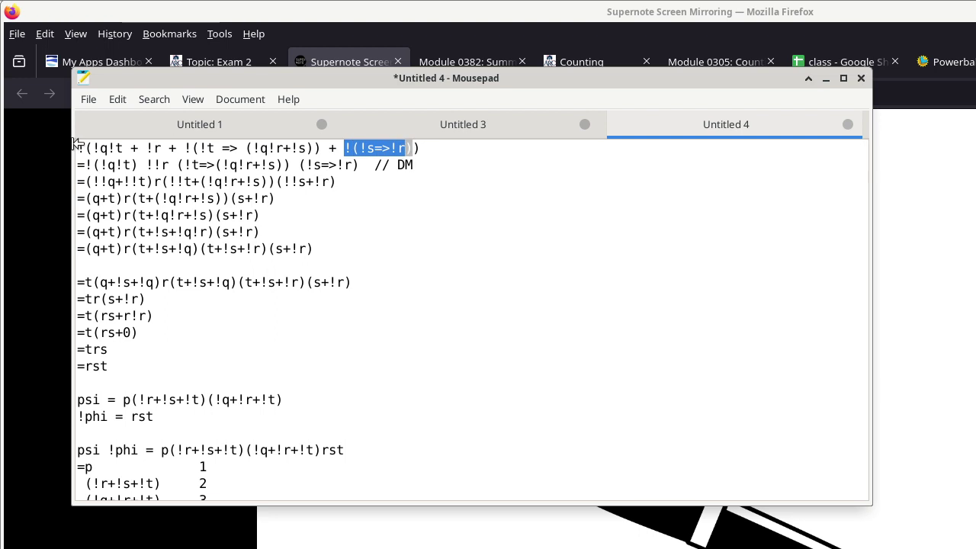
{"action": "left_click", "coordinate": [92, 165]}
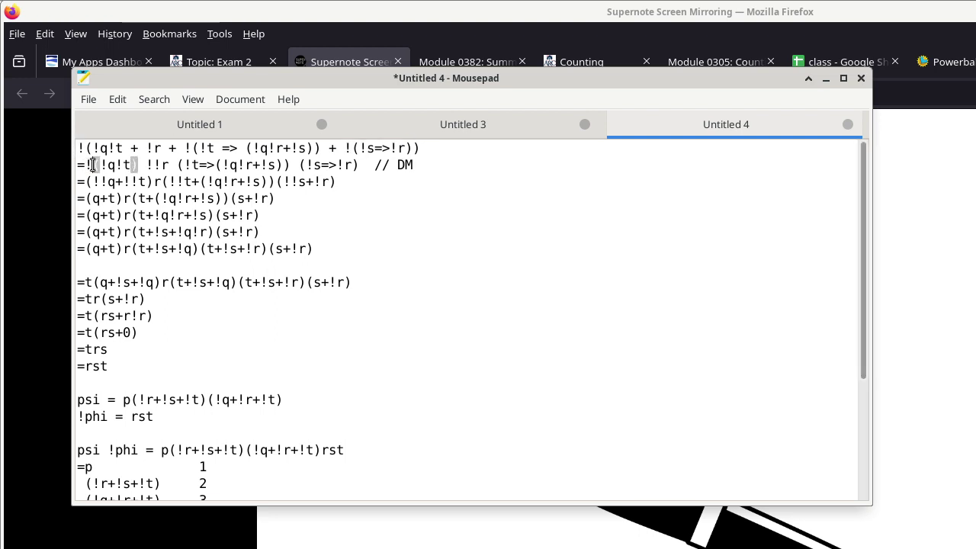
{"action": "left_click", "coordinate": [149, 165]}
{"action": "left_click", "coordinate": [364, 177]}
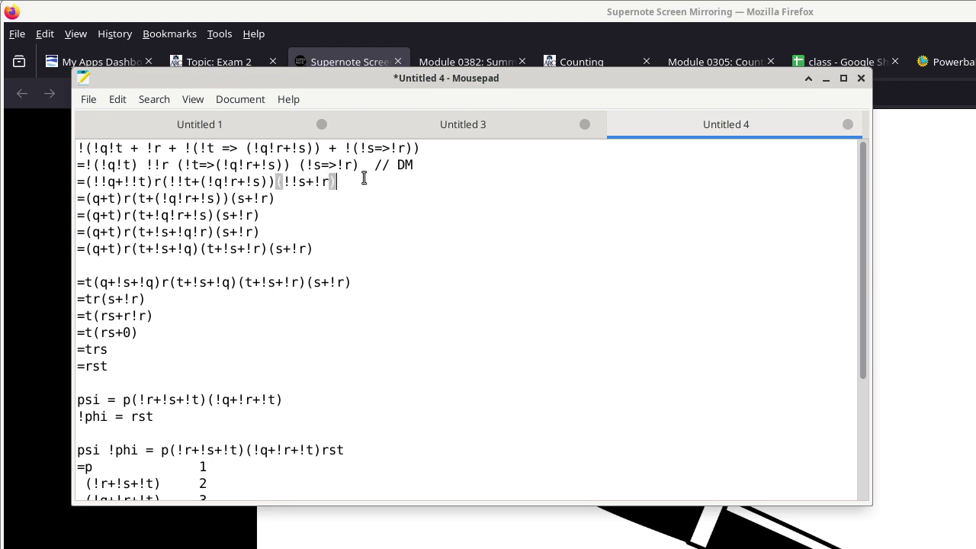
{"action": "type", "text": "// defn of =>"}
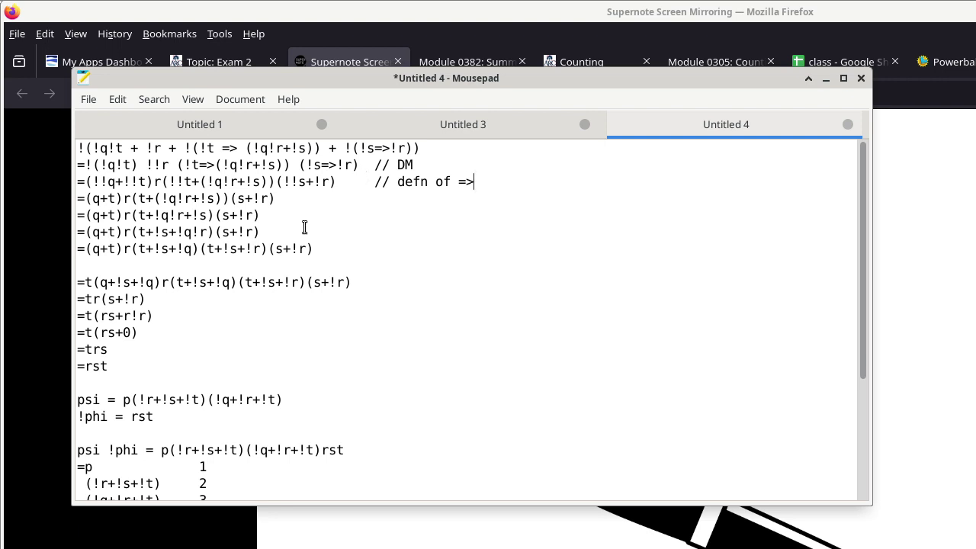
Highlight the plus inside line three's expression, then clear the selection
{"action": "double_click", "coordinate": [194, 181]}
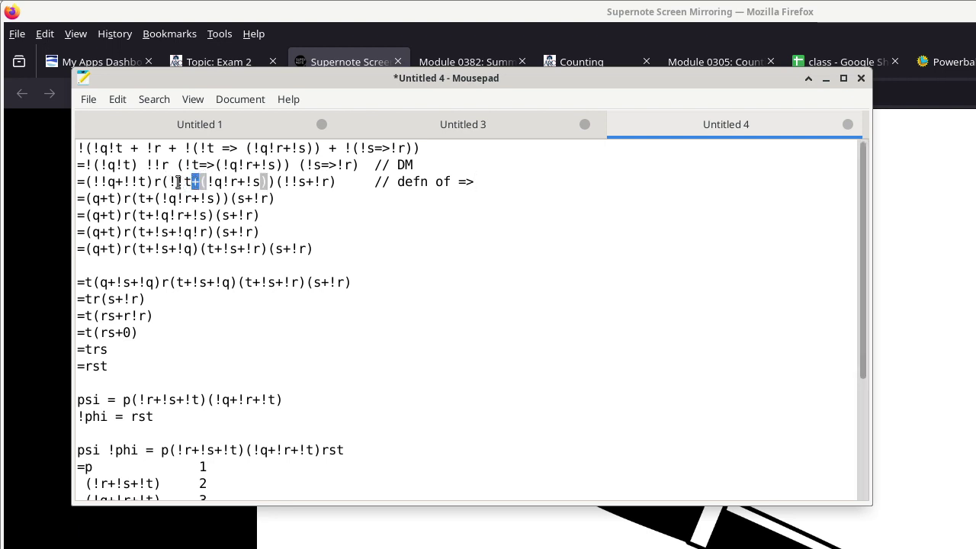
{"action": "left_click", "coordinate": [177, 182]}
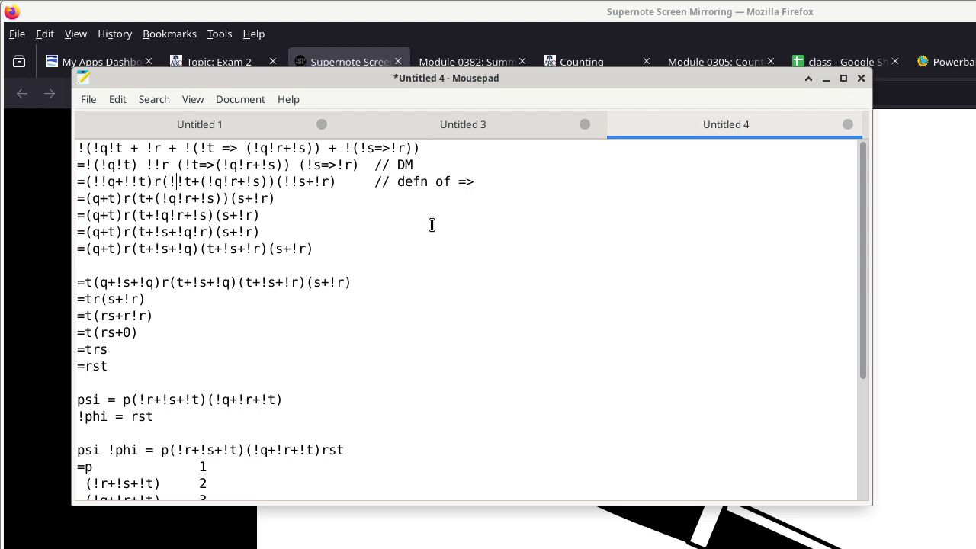
Add the comment '// !! goes away' to line four, fixing the doubled-y typo
{"action": "left_click", "coordinate": [414, 199]}
{"action": "type", "text": "//"}
{"action": "type", "text": "!! goes awayy\\"}
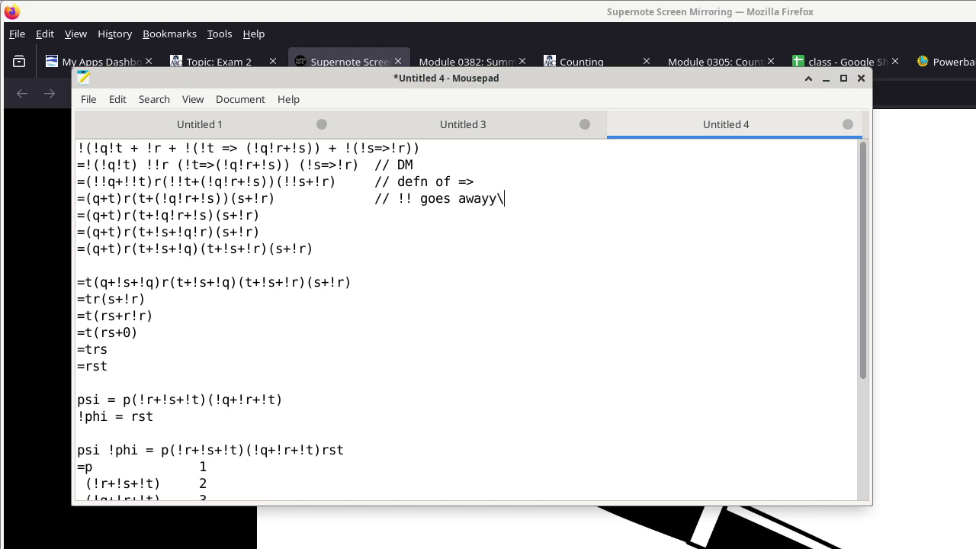
{"action": "key", "text": "BackSpace"}
{"action": "key", "text": "BackSpace"}
{"action": "type", "text": "y"}
Start the fifth line's associativity comment as '// assoc'
{"action": "left_click", "coordinate": [284, 222]}
{"action": "type", "text": "//"}
{"action": "type", "text": "associ"}
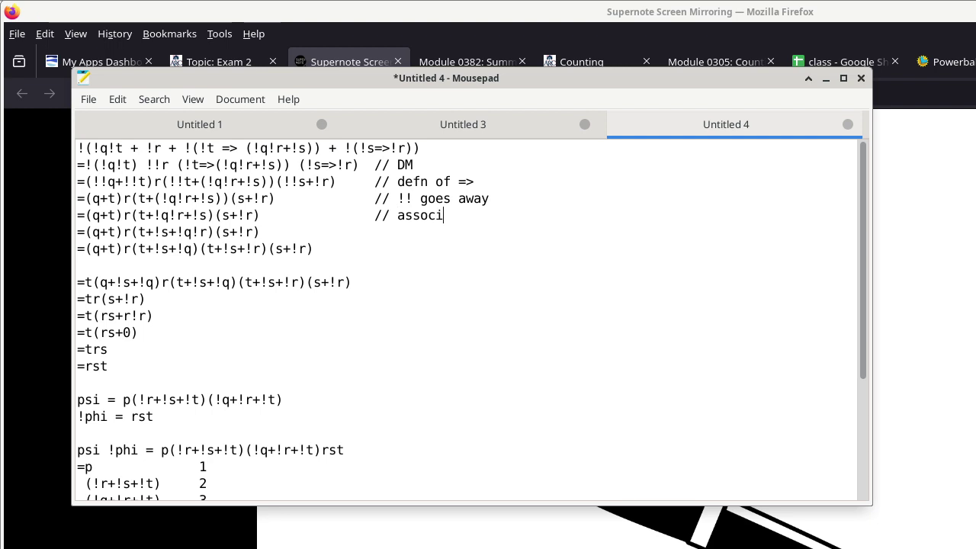
{"action": "key", "text": "BackSpace"}
Annotate line six with '// commutative' and line seven with '// distribution'
{"action": "left_click", "coordinate": [260, 231]}
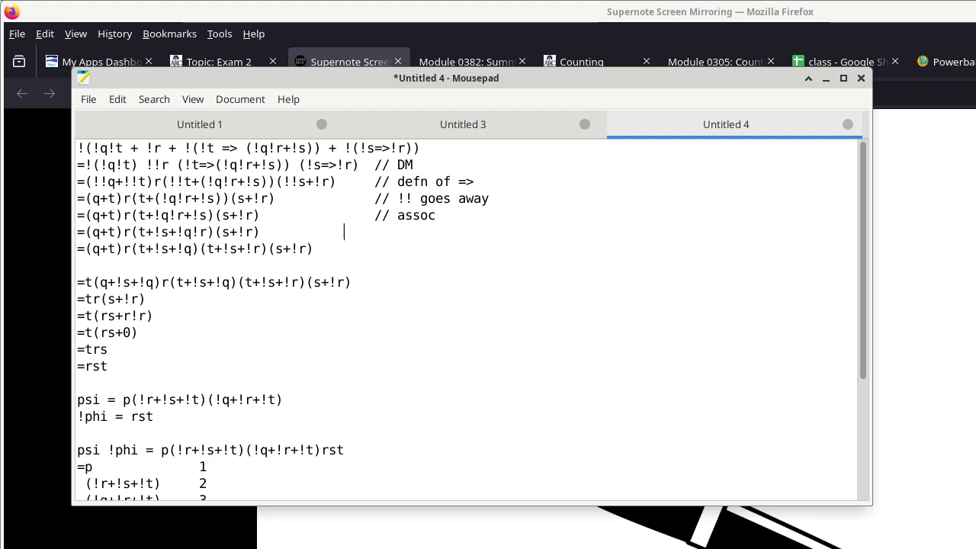
{"action": "type", "text": "// comm"}
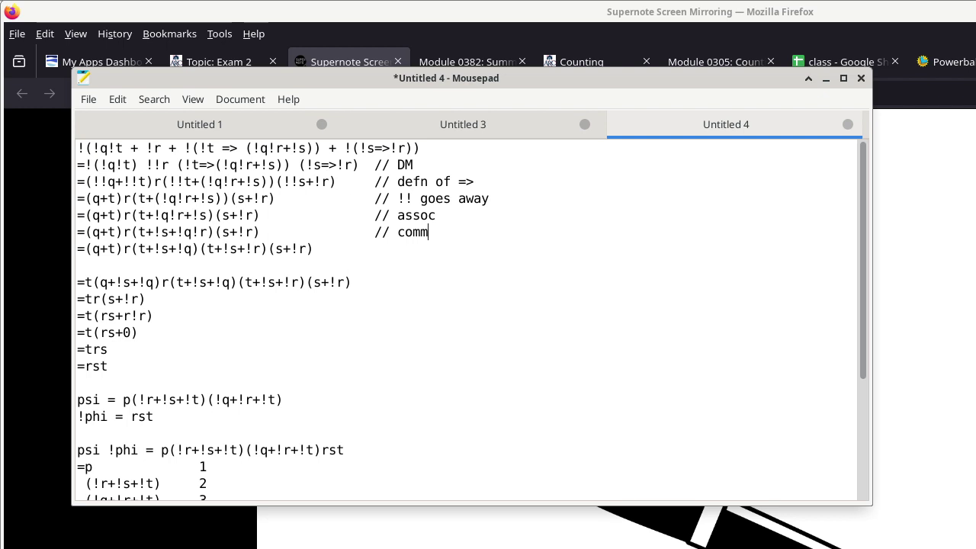
{"action": "type", "text": "utative"}
{"action": "left_click", "coordinate": [320, 249]}
{"action": "type", "text": "// "}
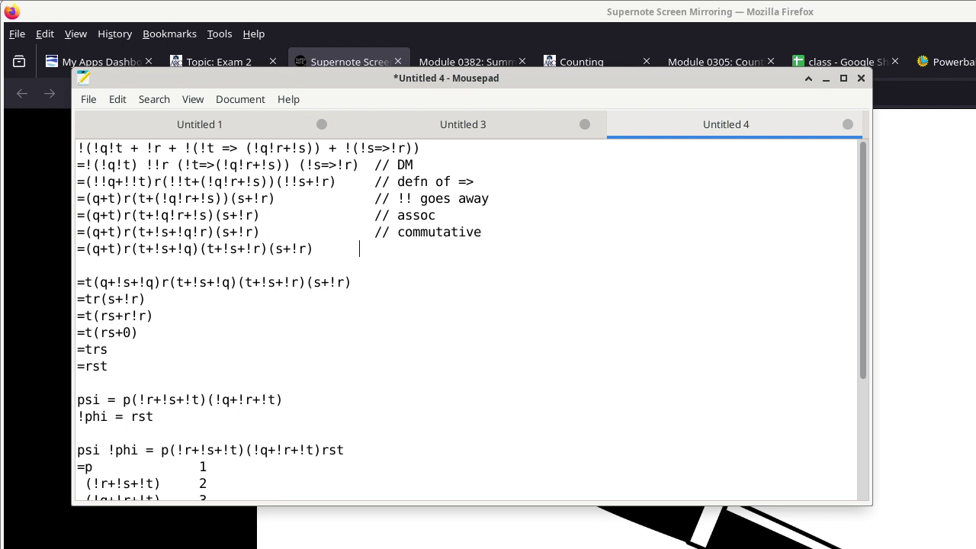
{"action": "type", "text": "distribution"}
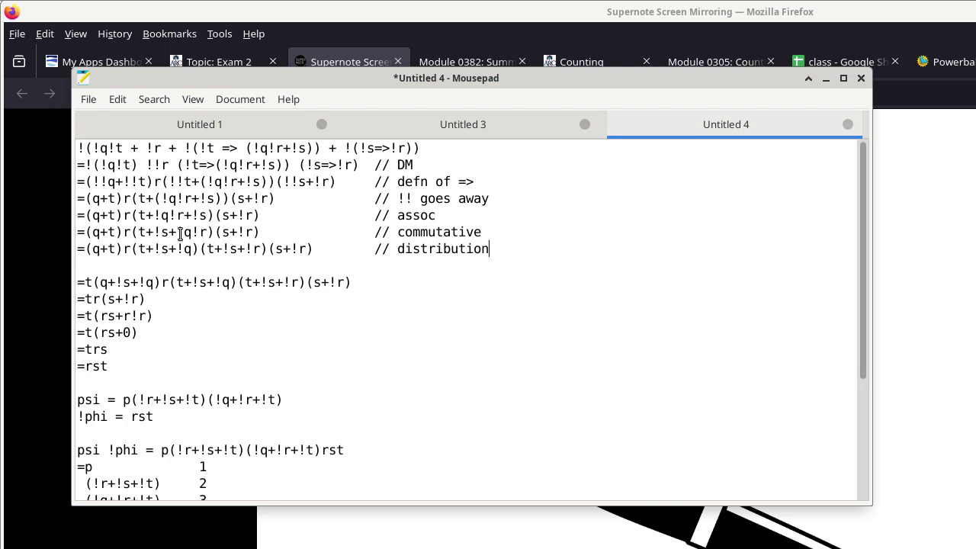
{"action": "left_click_drag", "start_coordinate": [176, 237], "coordinate": [204, 232]}
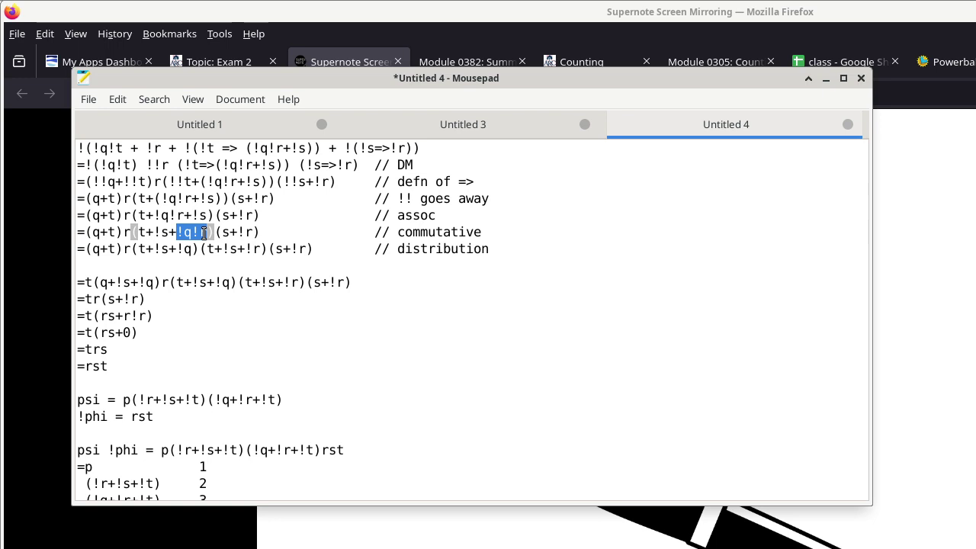
Wrap the !q!r term on the commutative line in brackets as (!q!r)
{"action": "left_click", "coordinate": [203, 232]}
{"action": "key", "text": "Left"}
{"action": "key", "text": "Left"}
{"action": "key", "text": "Left"}
{"action": "key", "text": "Left"}
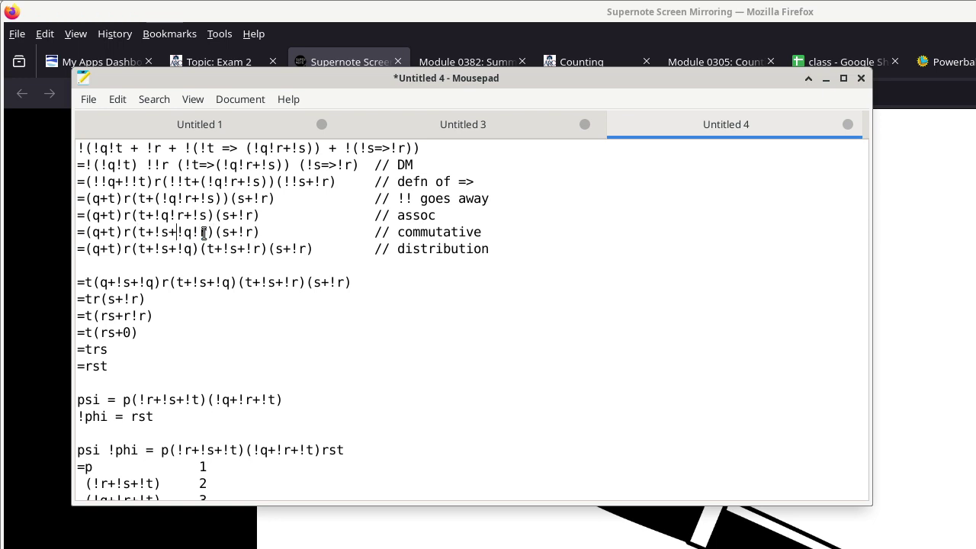
{"action": "type", "text": "("}
{"action": "key", "text": "Right"}
{"action": "key", "text": "Right"}
{"action": "key", "text": "Right"}
{"action": "key", "text": "Right"}
{"action": "type", "text": ")"}
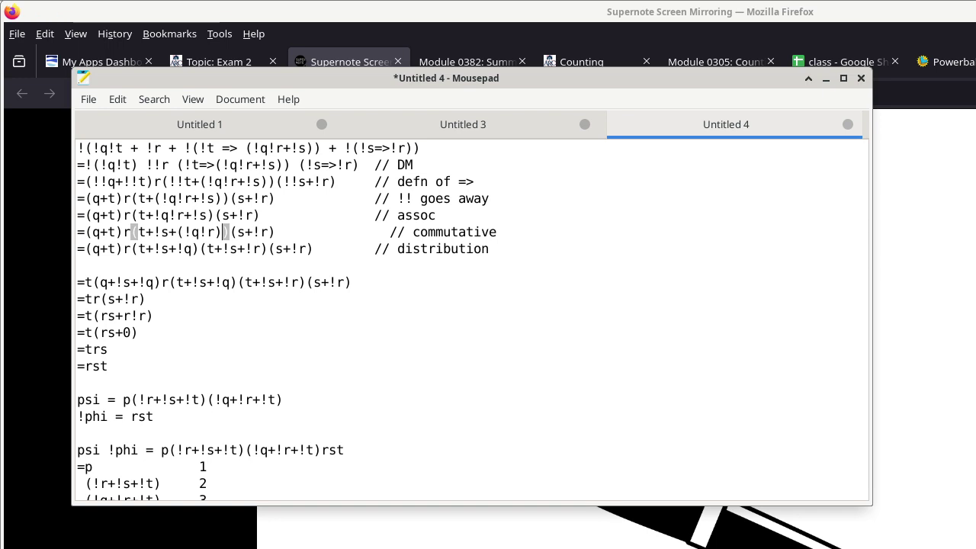
Insert blank lines above the =t(q+!s+!q) derivation
{"action": "key", "text": "Down"}
{"action": "key", "text": "Down"}
{"action": "key", "text": "Down"}
{"action": "key", "text": "Down"}
{"action": "key", "text": "Down"}
{"action": "key", "text": "Down"}
{"action": "key", "text": "Down"}
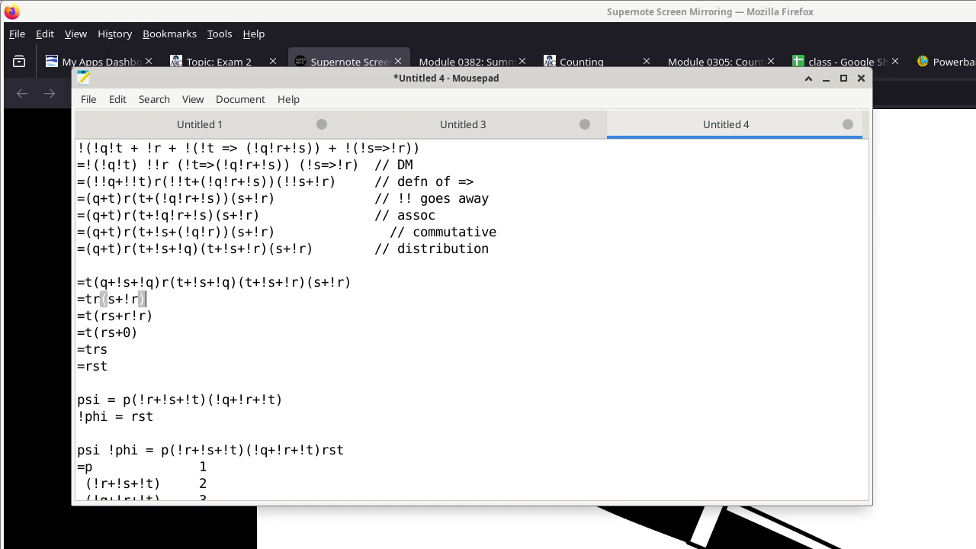
{"action": "key", "text": "Up"}
{"action": "key", "text": "Up"}
{"action": "key", "text": "Up"}
{"action": "key", "text": "Up"}
{"action": "key", "text": "Up"}
{"action": "key", "text": "Return"}
{"action": "key", "text": "Return"}
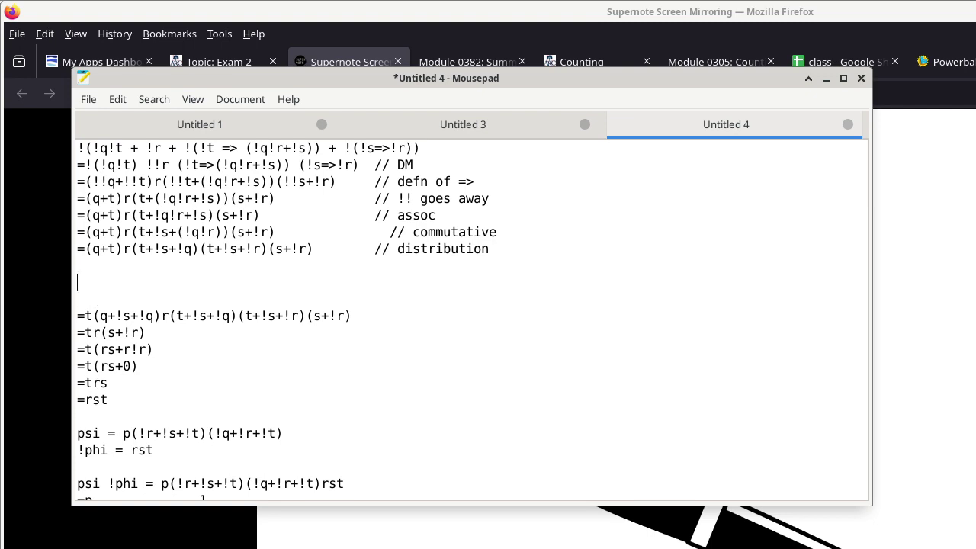
Type the example '(a+b)+(cd) = (a+b+c)(a+b+d)' on the blank line, correcting typos
{"action": "type", "text": "a"}
{"action": "key", "text": "BackSpace"}
{"action": "type", "text": "("}
{"action": "key", "text": "BackSpace"}
{"action": "type", "text": "((a"}
{"action": "key", "text": "BackSpace"}
{"action": "key", "text": "BackSpace"}
{"action": "type", "text": "a+b)+(cd)"}
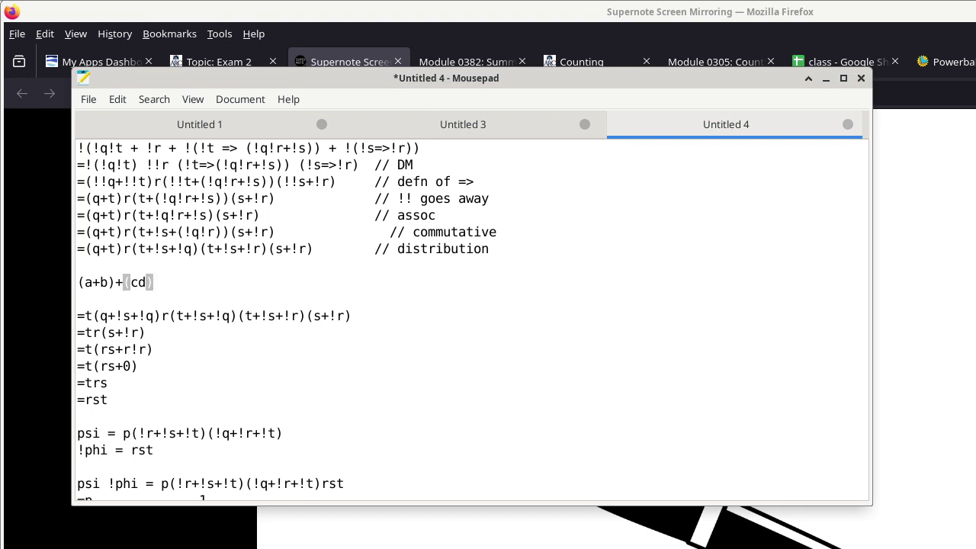
{"action": "type", "text": " = "}
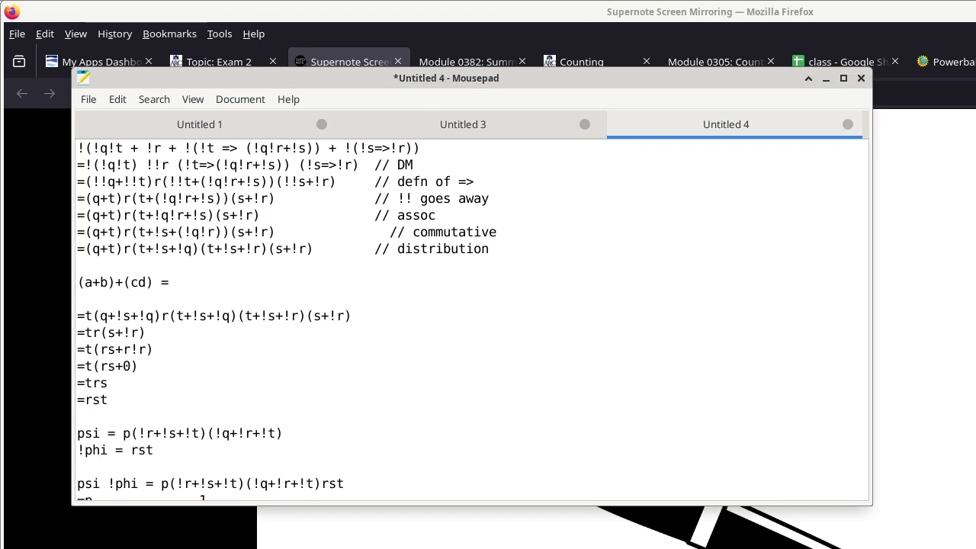
{"action": "type", "text": "(a+b+c)(a+b+"}
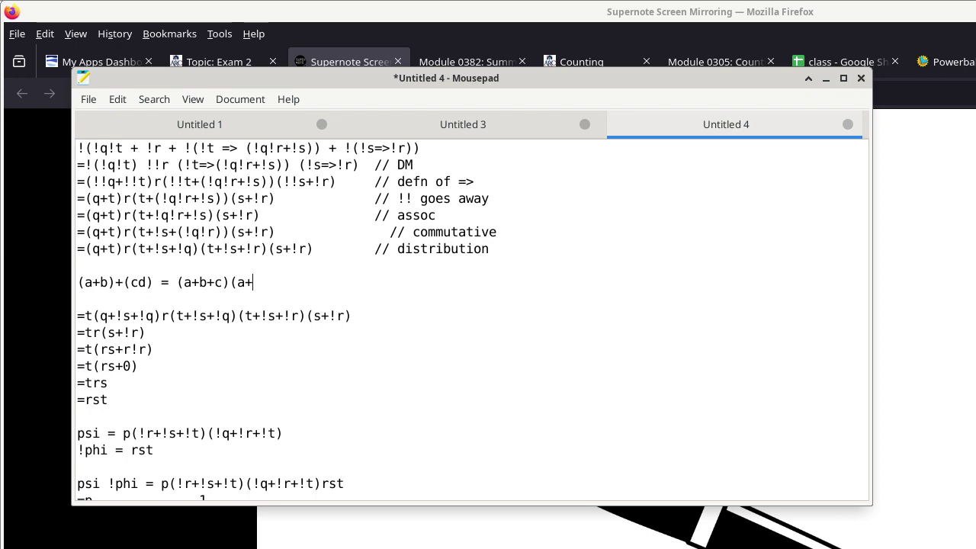
{"action": "type", "text": "d)"}
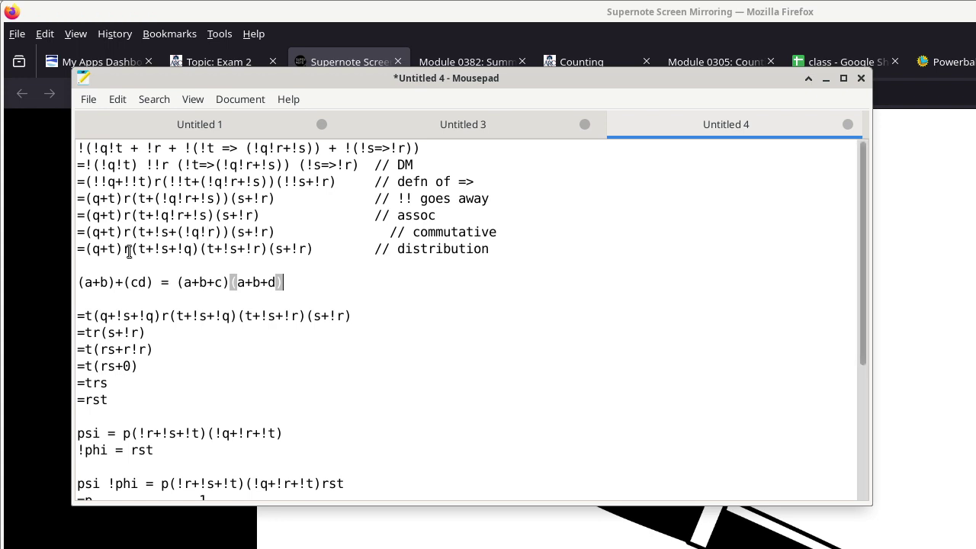
Review the distribution line's groups, then delete the (a+b)+(cd) example line
{"action": "left_click_drag", "start_coordinate": [131, 249], "coordinate": [197, 250]}
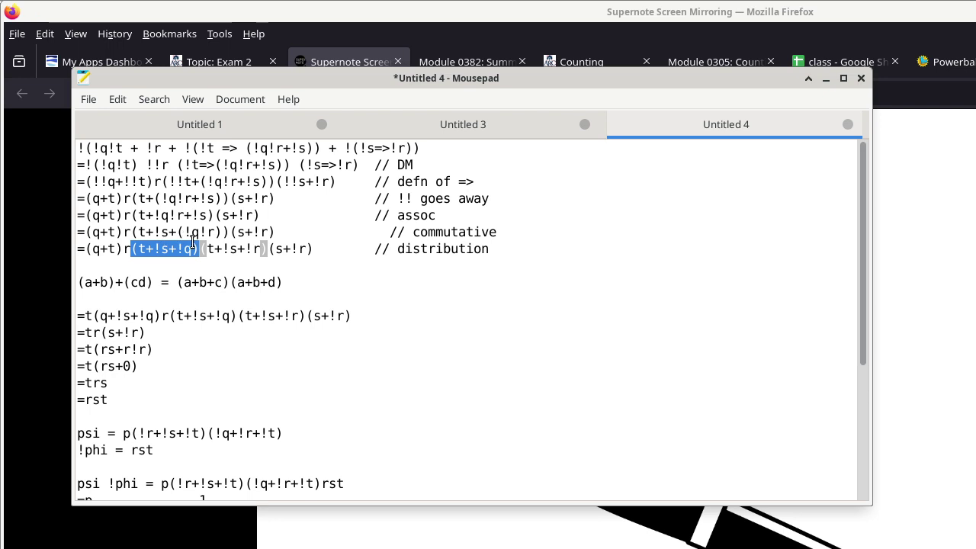
{"action": "left_click", "coordinate": [221, 248]}
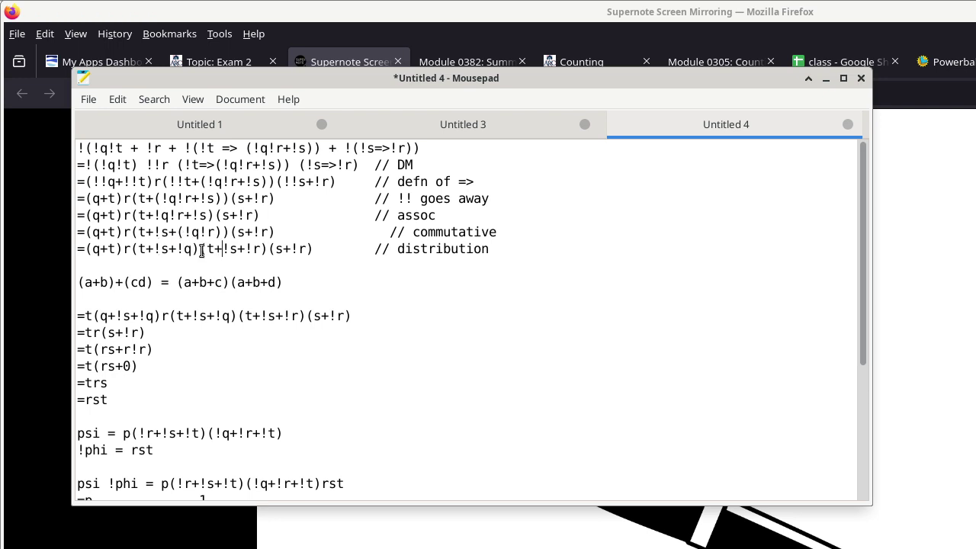
{"action": "left_click_drag", "start_coordinate": [200, 250], "coordinate": [267, 249]}
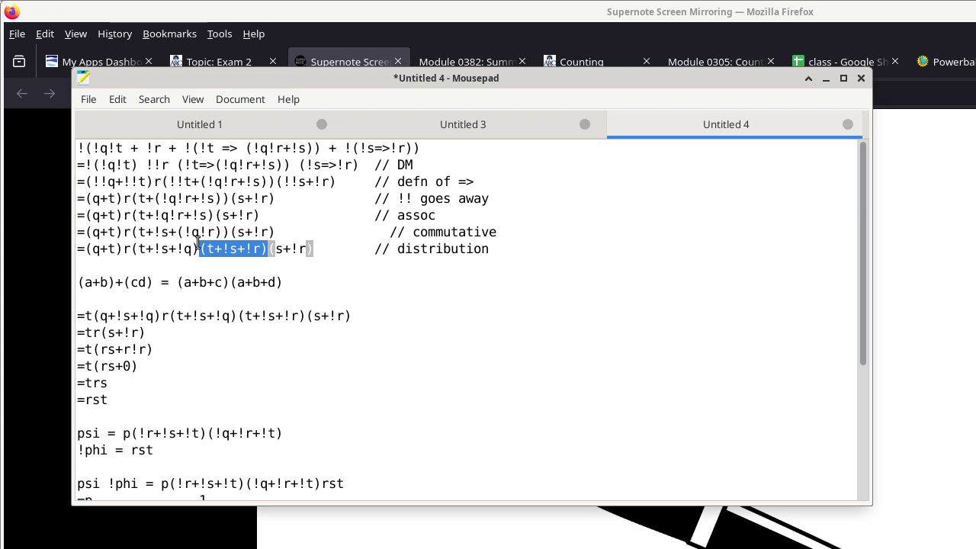
{"action": "left_click", "coordinate": [344, 244]}
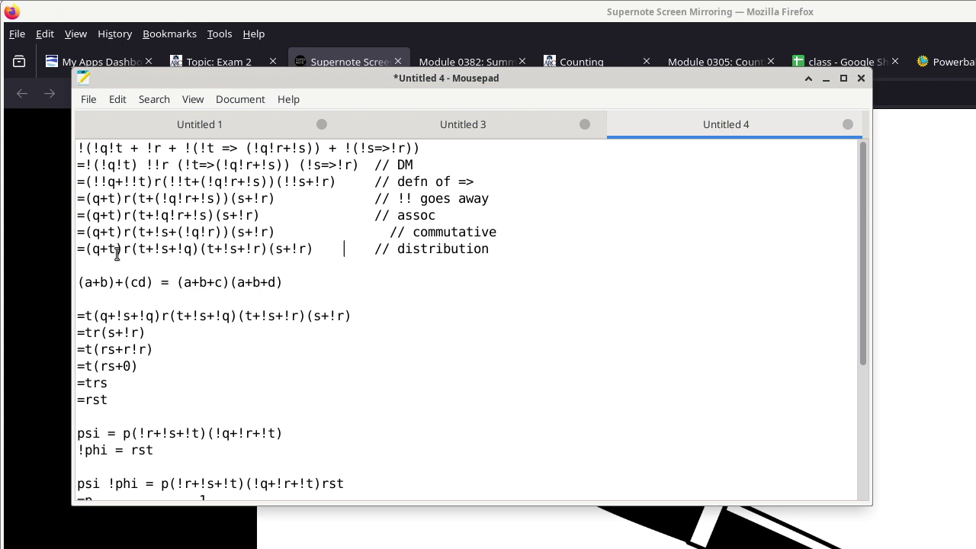
{"action": "left_click_drag", "start_coordinate": [86, 252], "coordinate": [323, 257]}
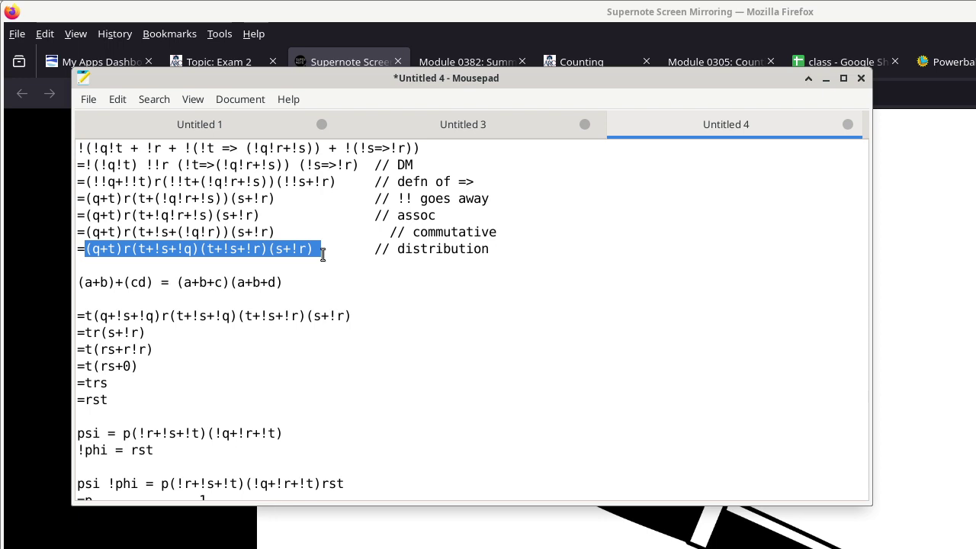
{"action": "left_click_drag", "start_coordinate": [305, 281], "coordinate": [77, 282]}
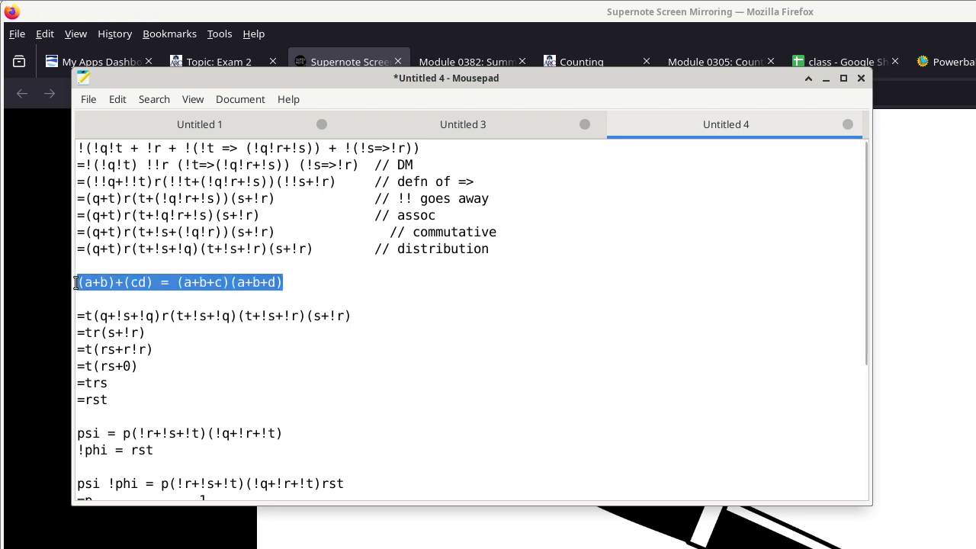
{"action": "key", "text": "BackSpace"}
{"action": "key", "text": "BackSpace"}
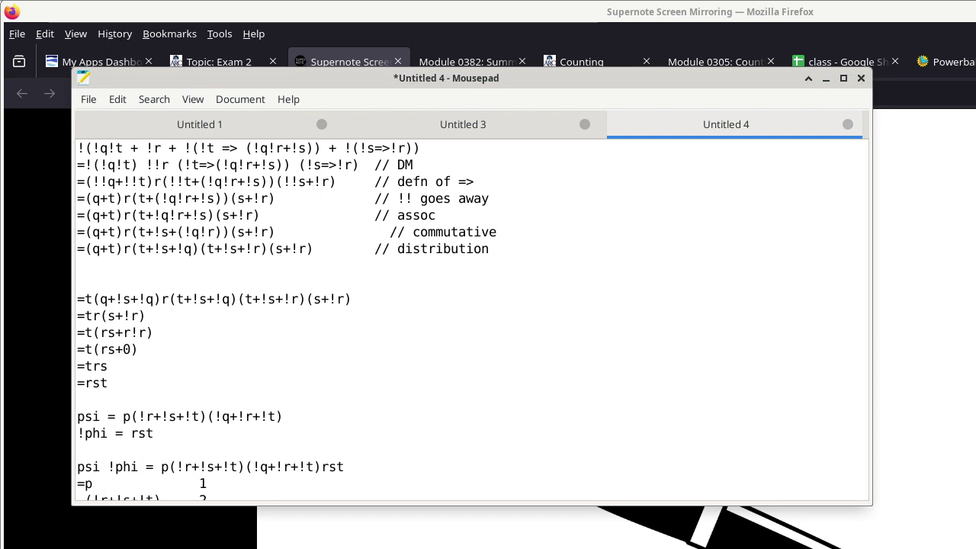